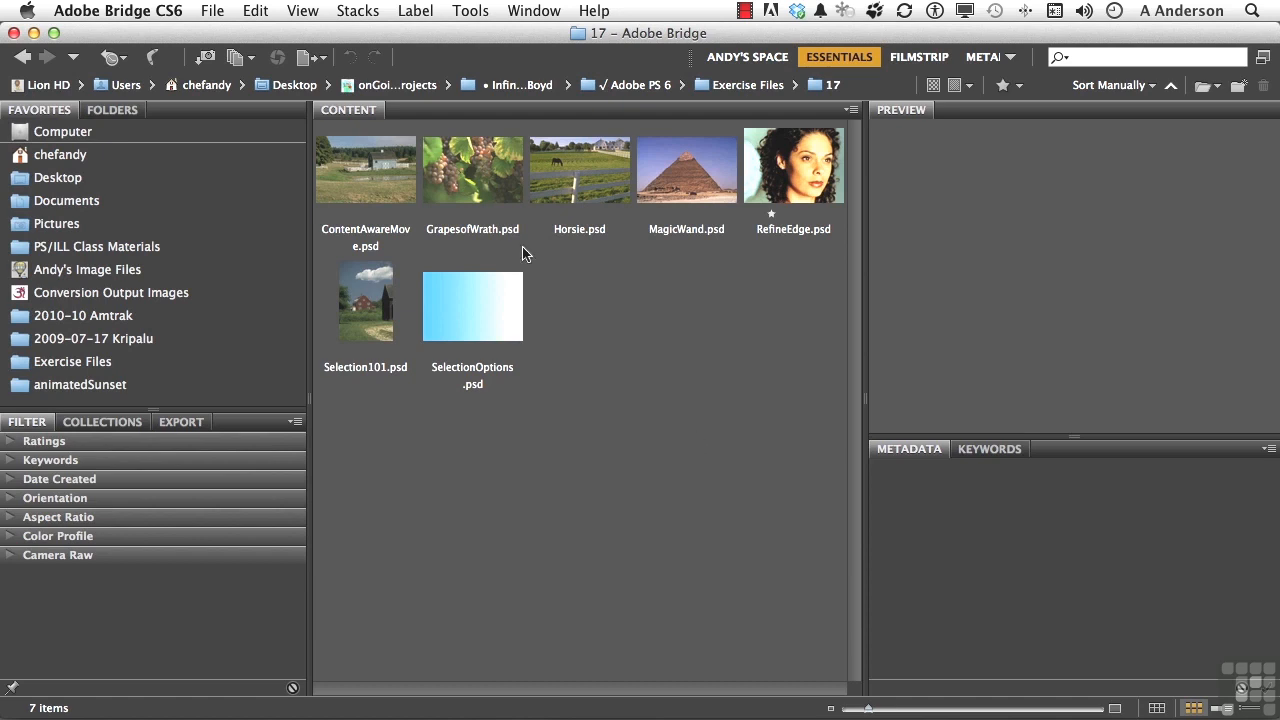
Open ContentAwareMove.psd from Bridge in Photoshop and start a Color Range selection by sampled colors with a fuzziness of 76.
double_click(365, 191)
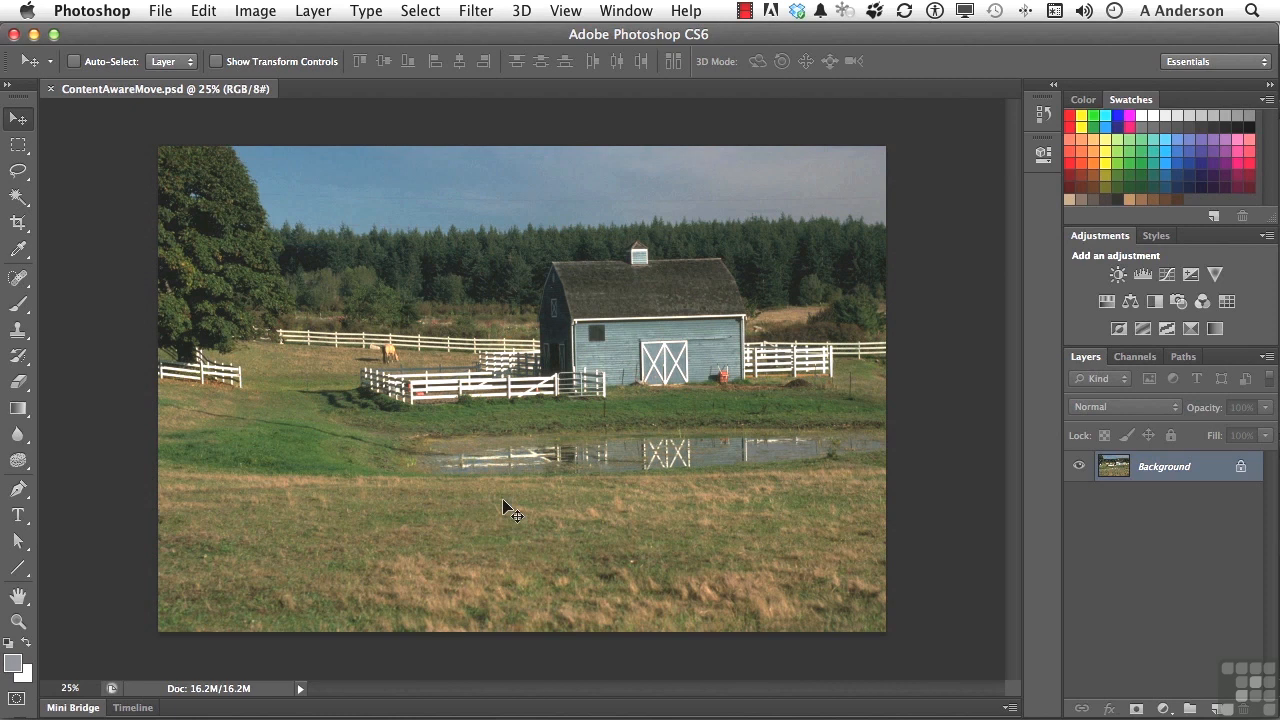
left_click(422, 10)
left_click(474, 206)
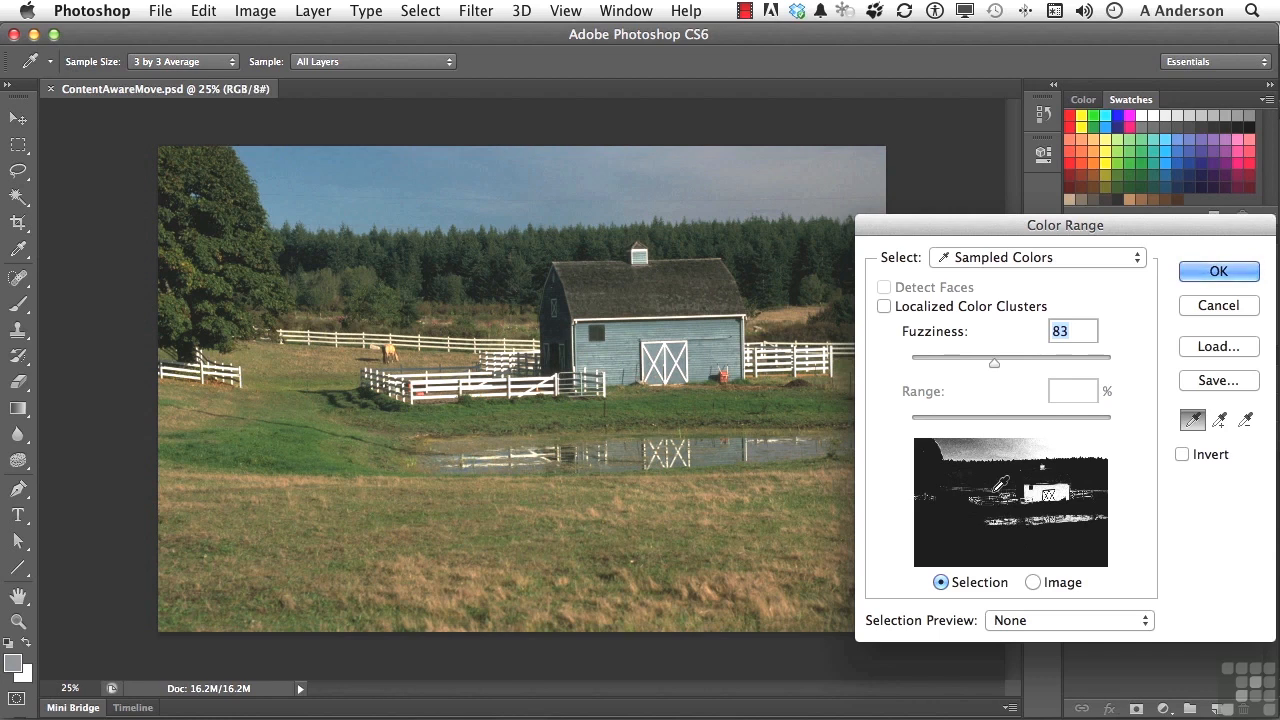
mouse_move(994, 362)
left_mouse_down()
mouse_move(938, 363)
mouse_move(986, 363)
left_mouse_up()
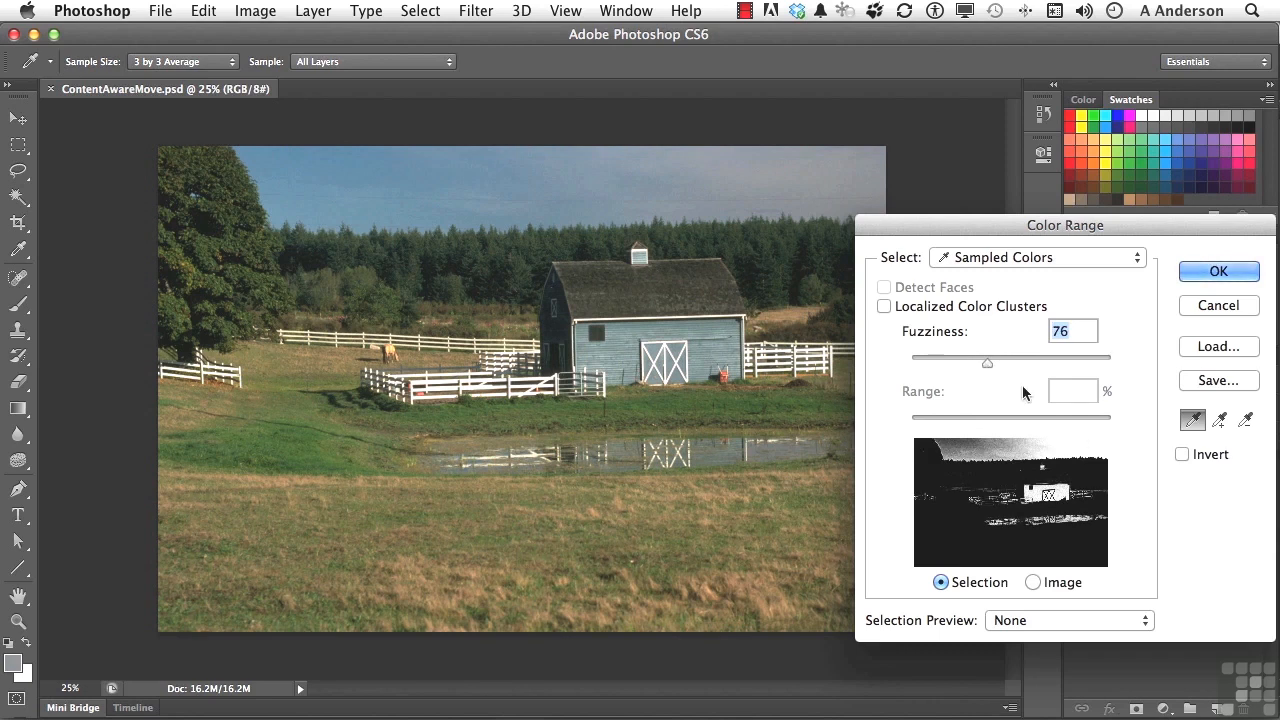
left_click(1037, 258)
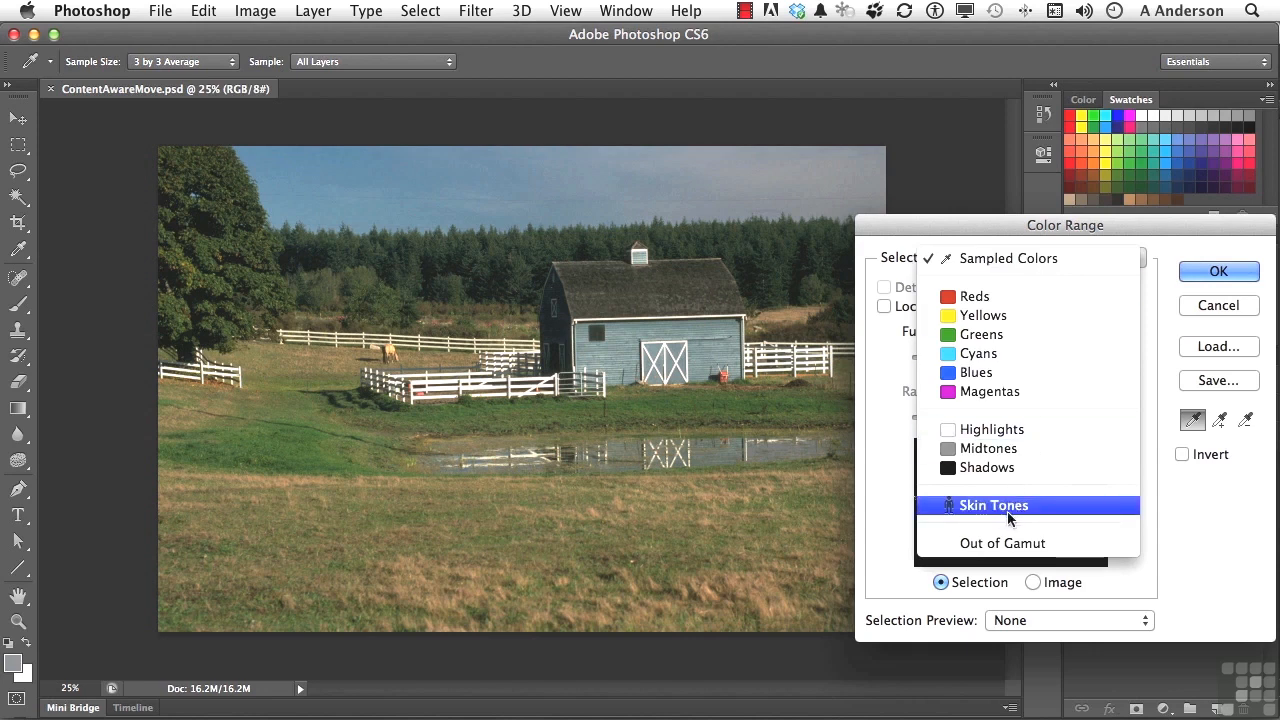
left_click(1110, 258)
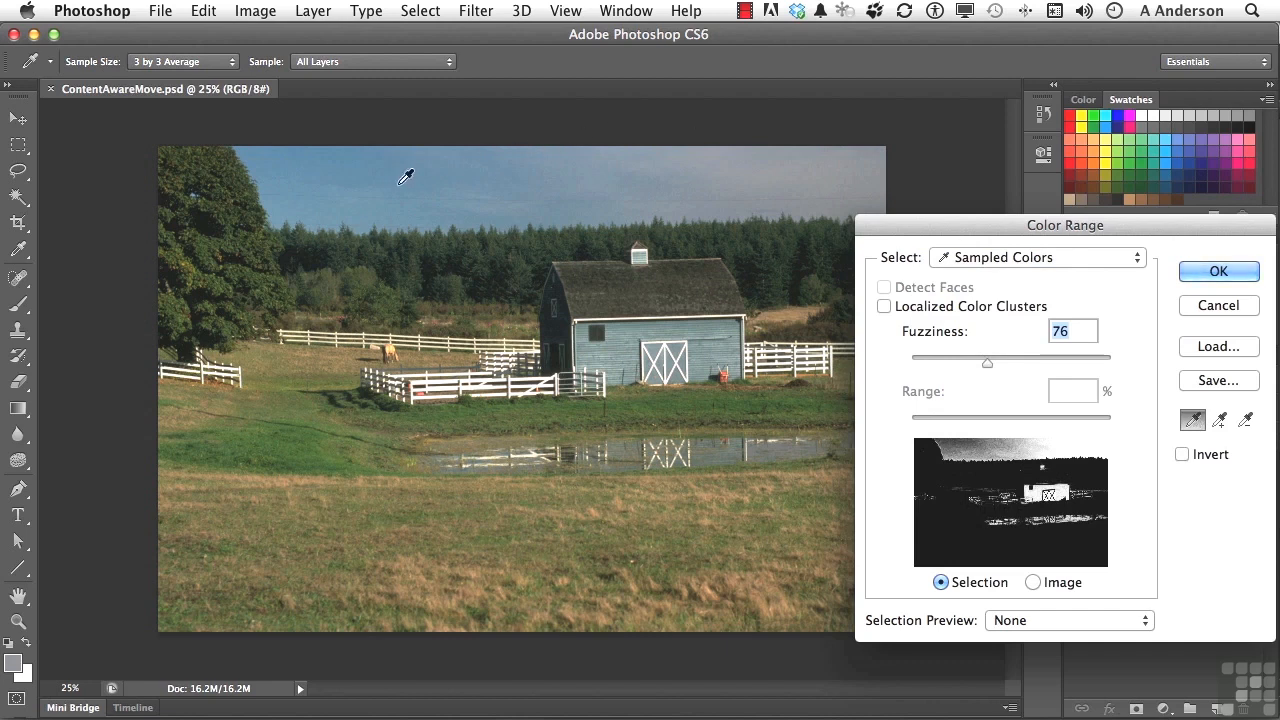
Sample the sky color in the photo and set the Color Range fuzziness to 75.
left_click(585, 176)
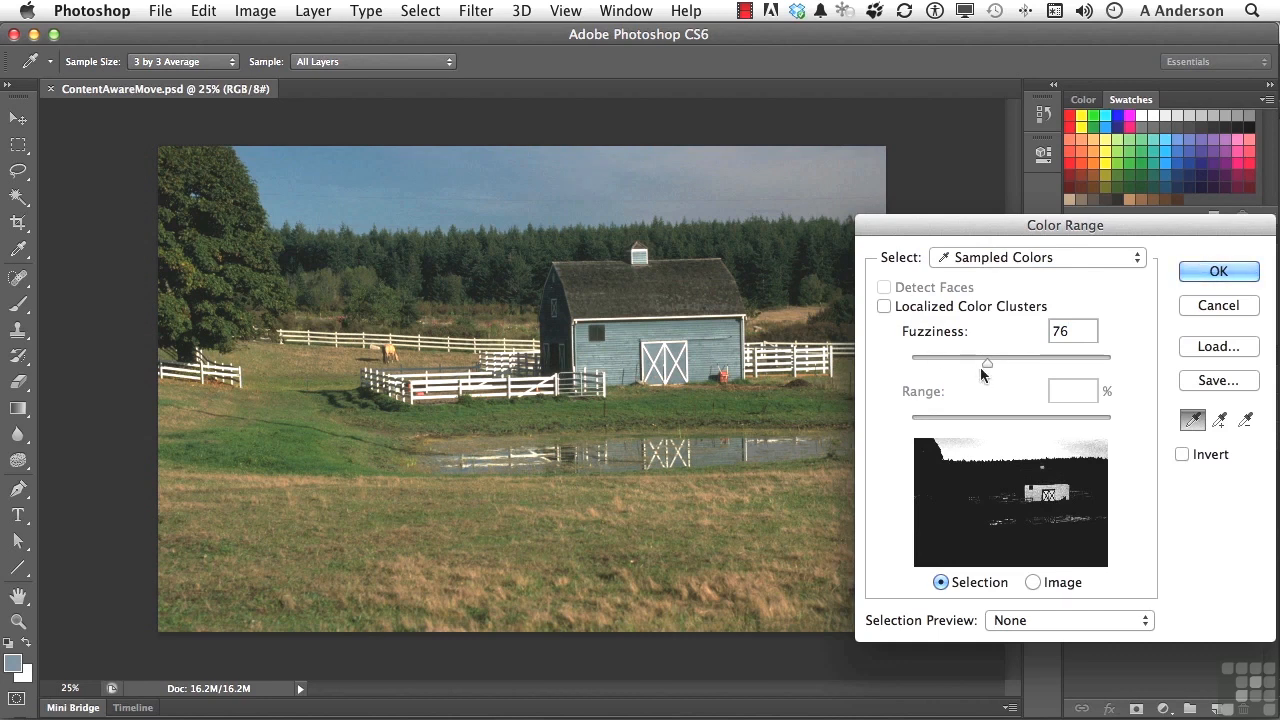
left_click_drag(987, 360, 1046, 366)
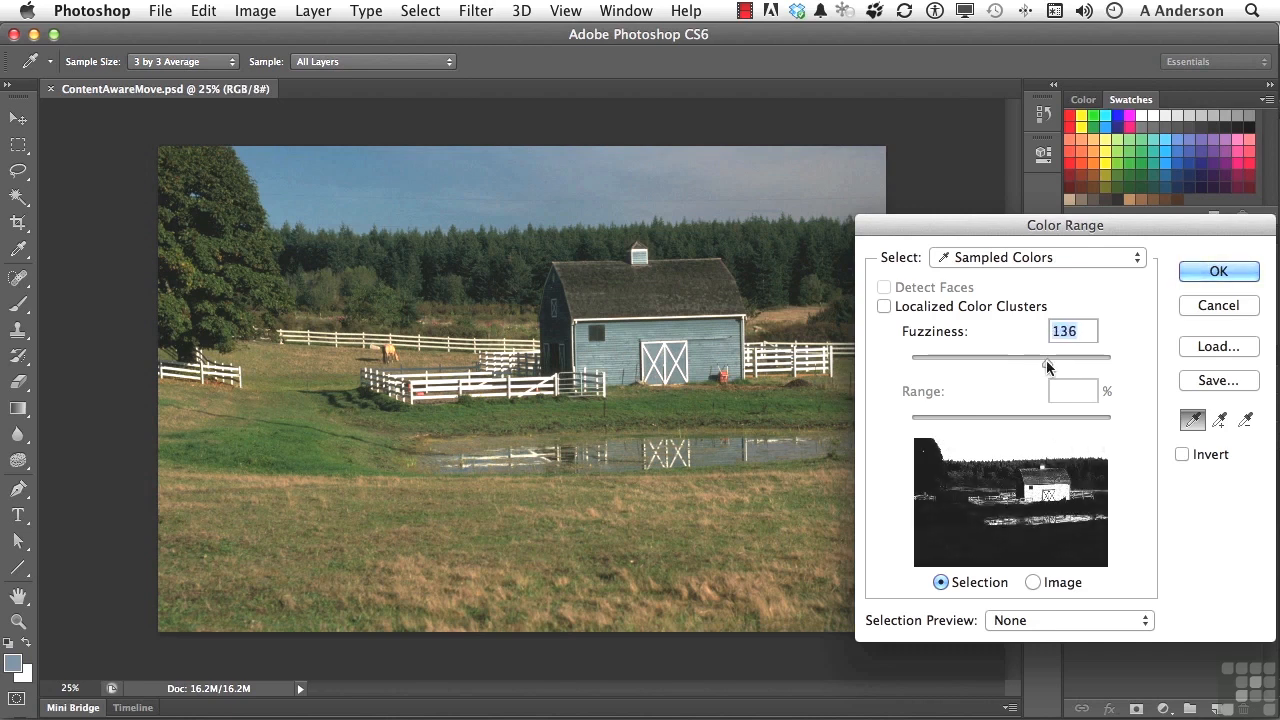
left_click_drag(1046, 361, 985, 364)
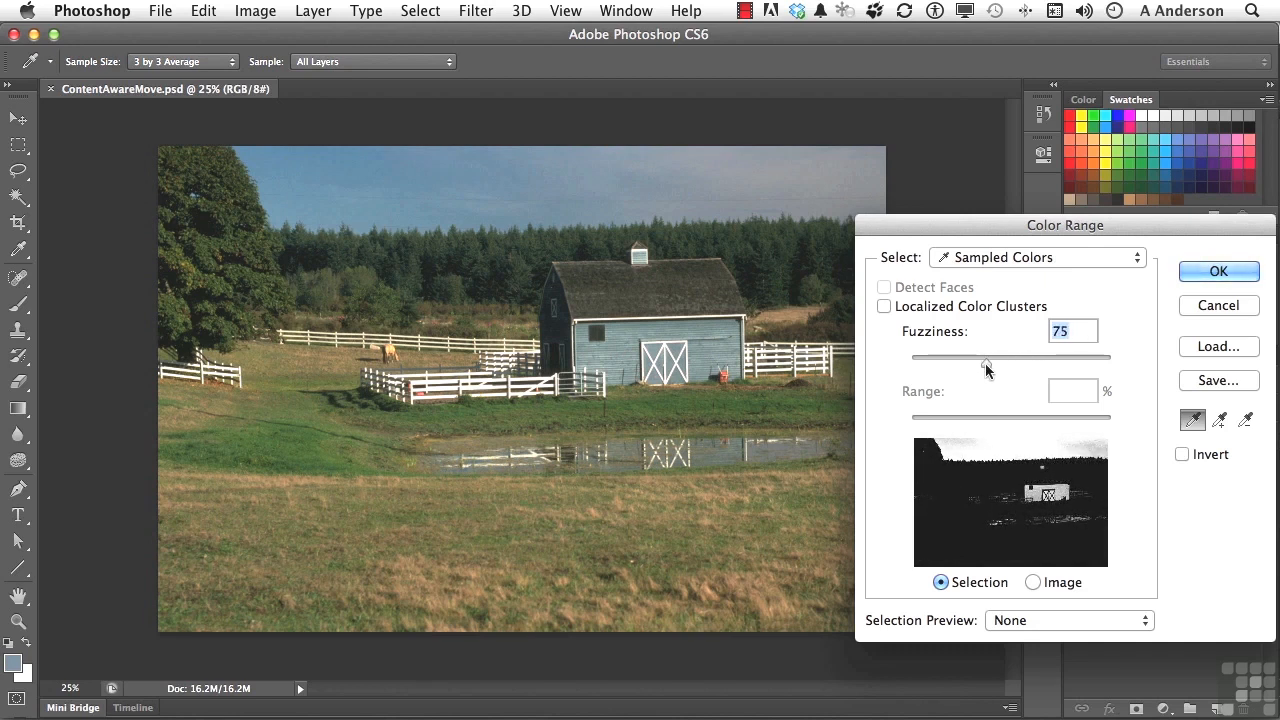
Add the remaining light and dark sky tones to the sampled colors and apply the Color Range selection.
left_click(1219, 422)
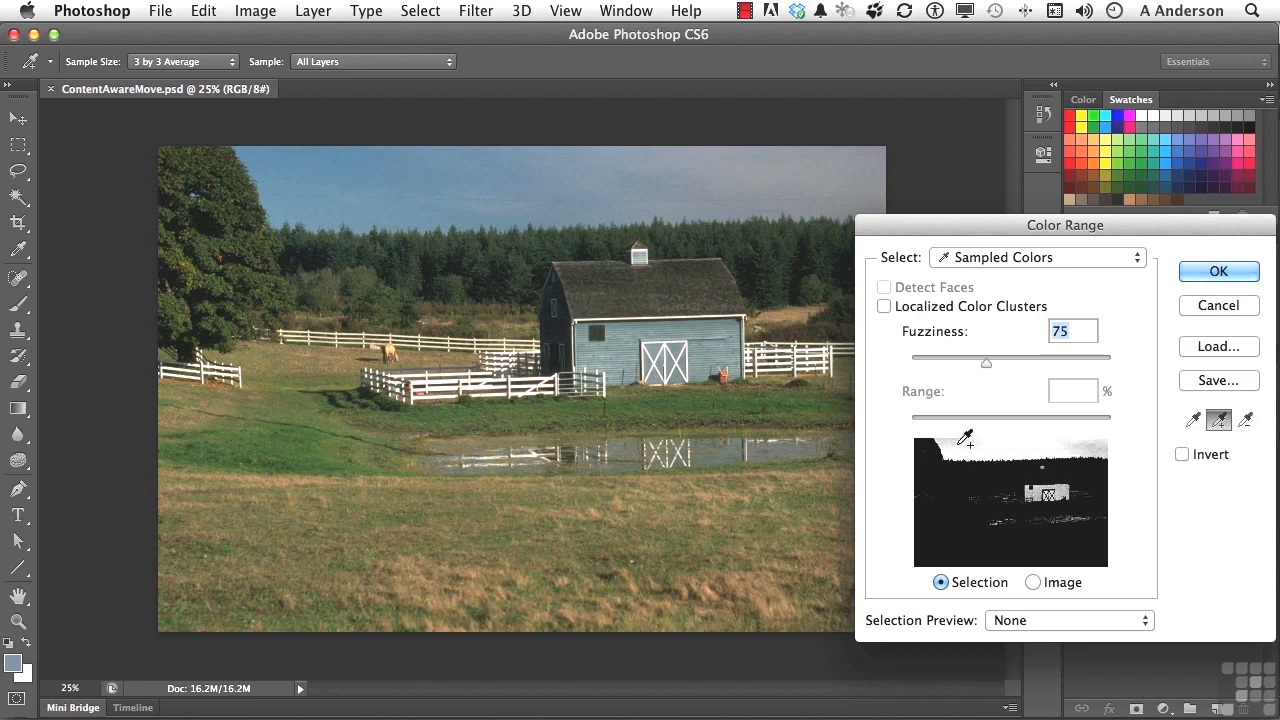
left_click(1079, 447)
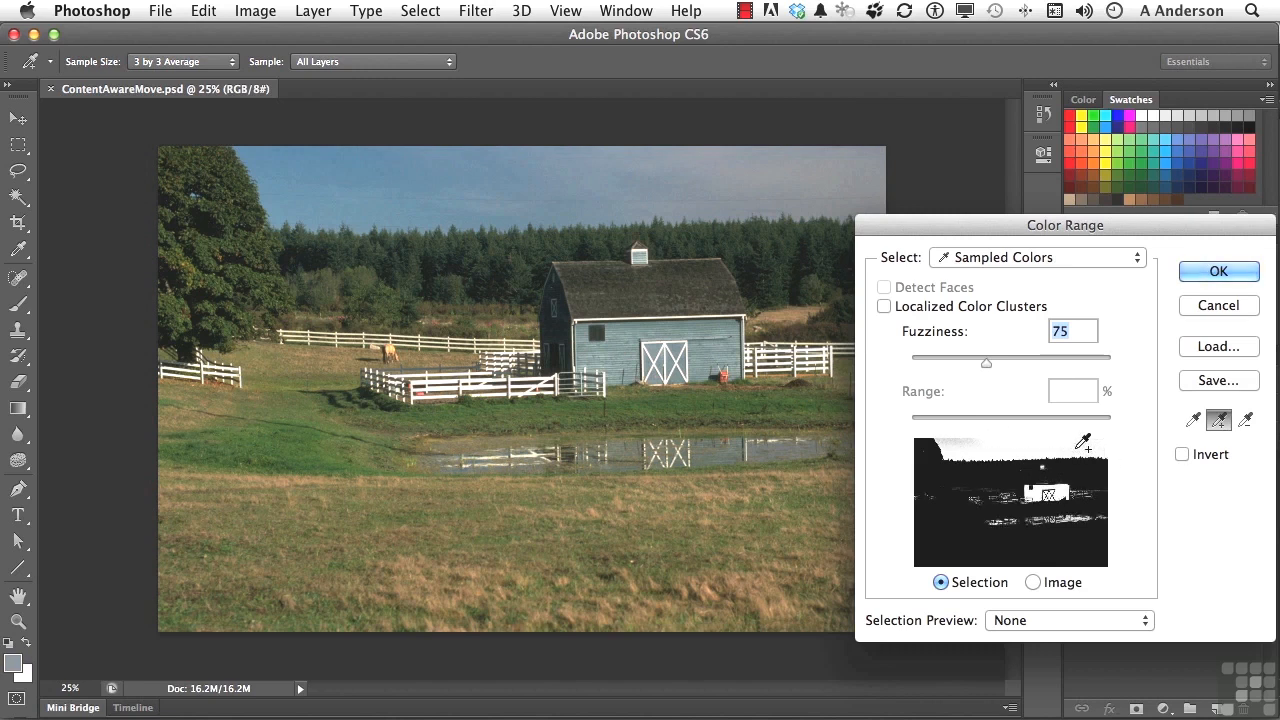
left_click(962, 443)
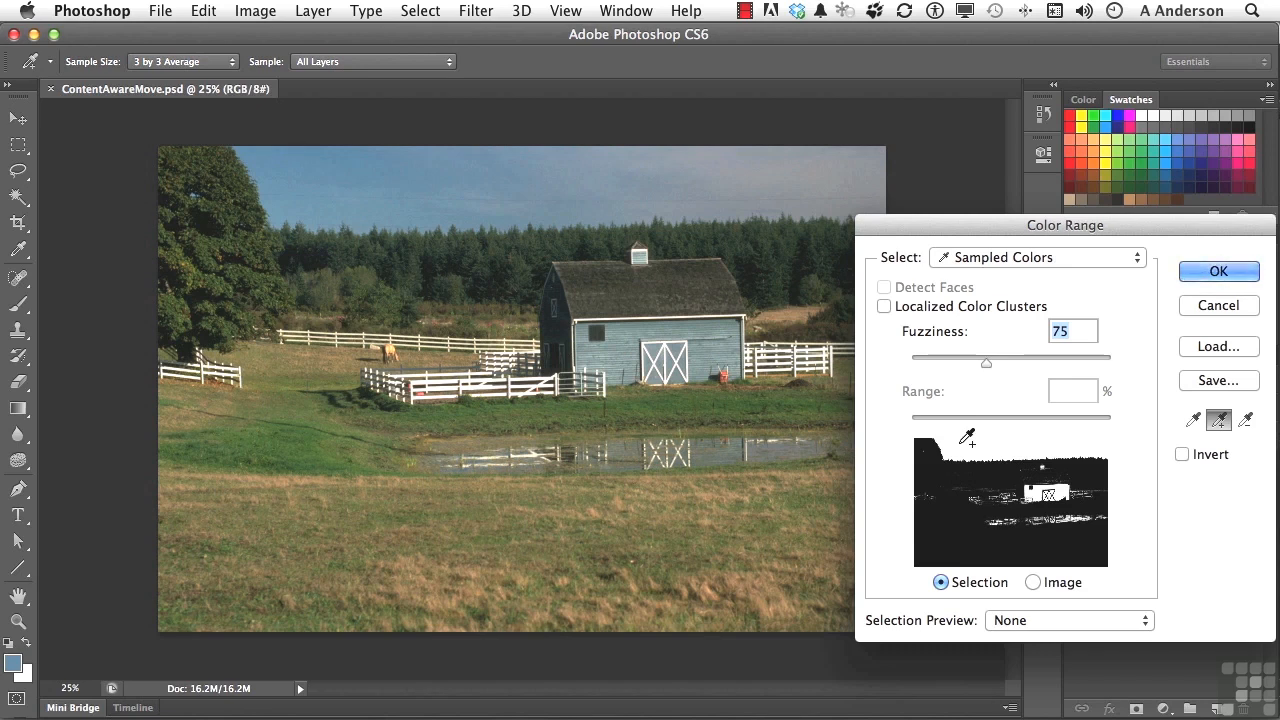
left_click(1207, 271)
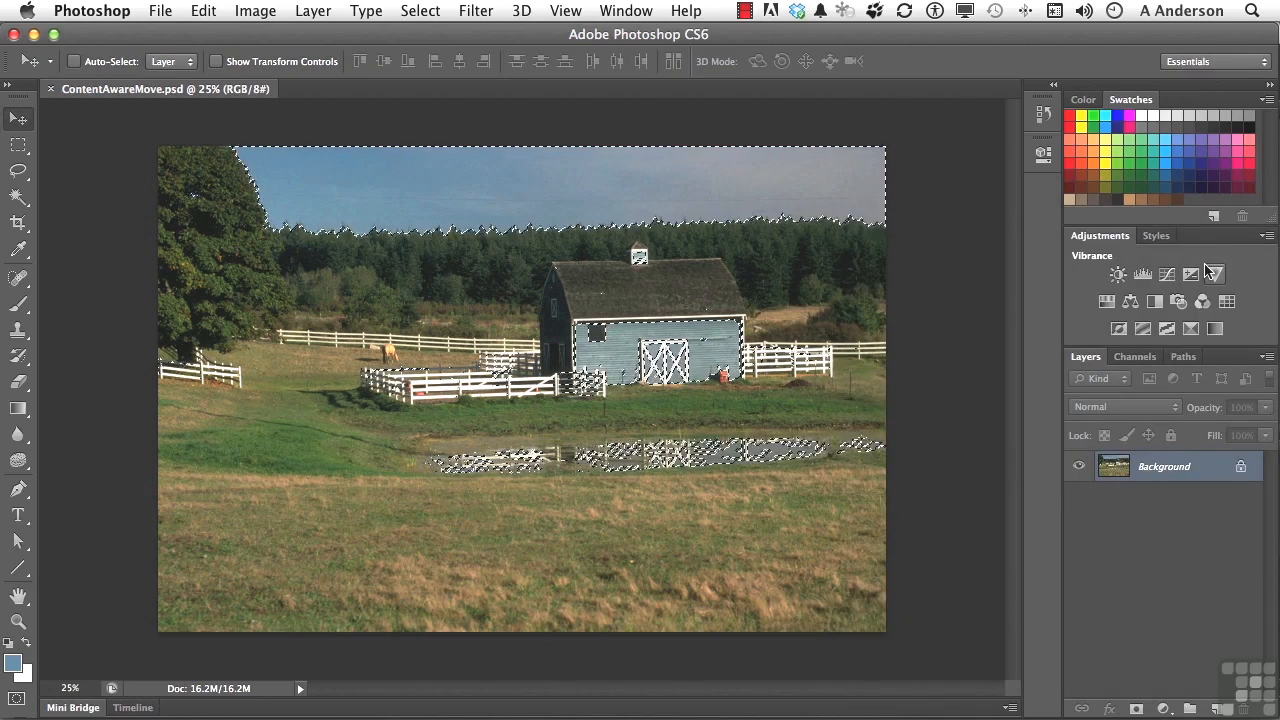
Subtract the barn and white fences from the selection with the Lasso tool, keeping the sky and pond selected.
left_click(18, 172)
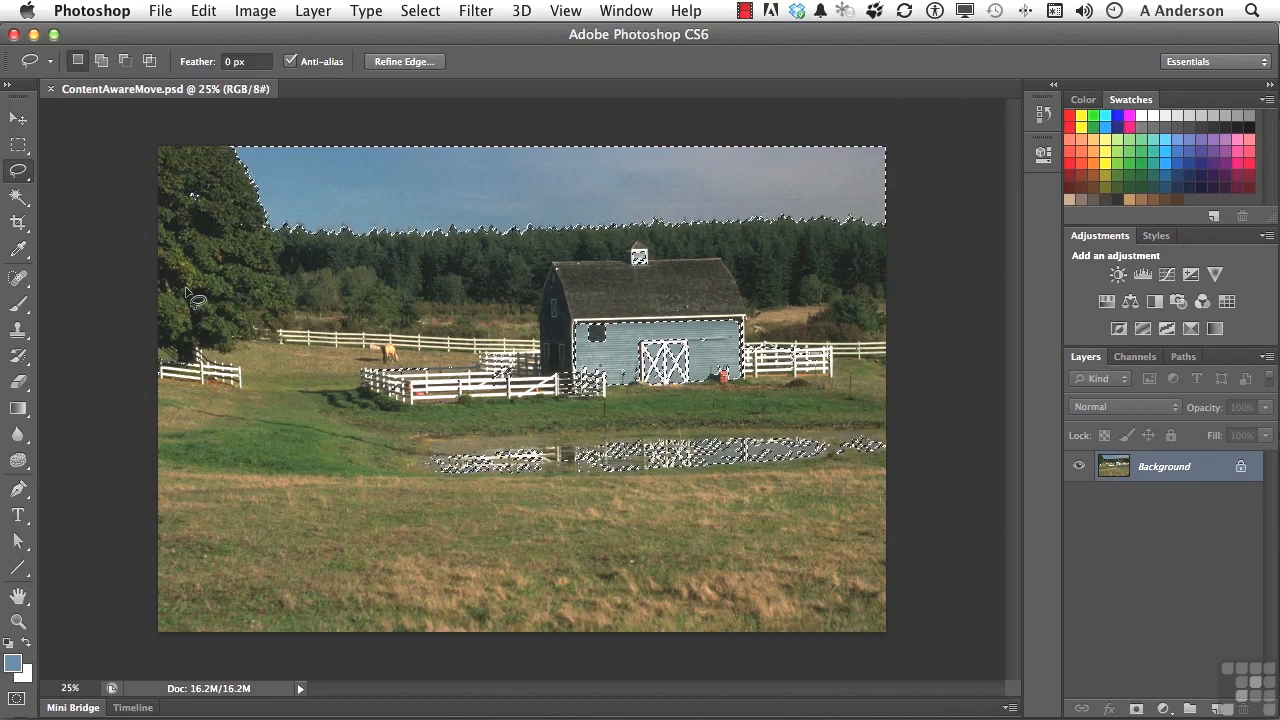
left_click_drag(160, 262, 325, 252)
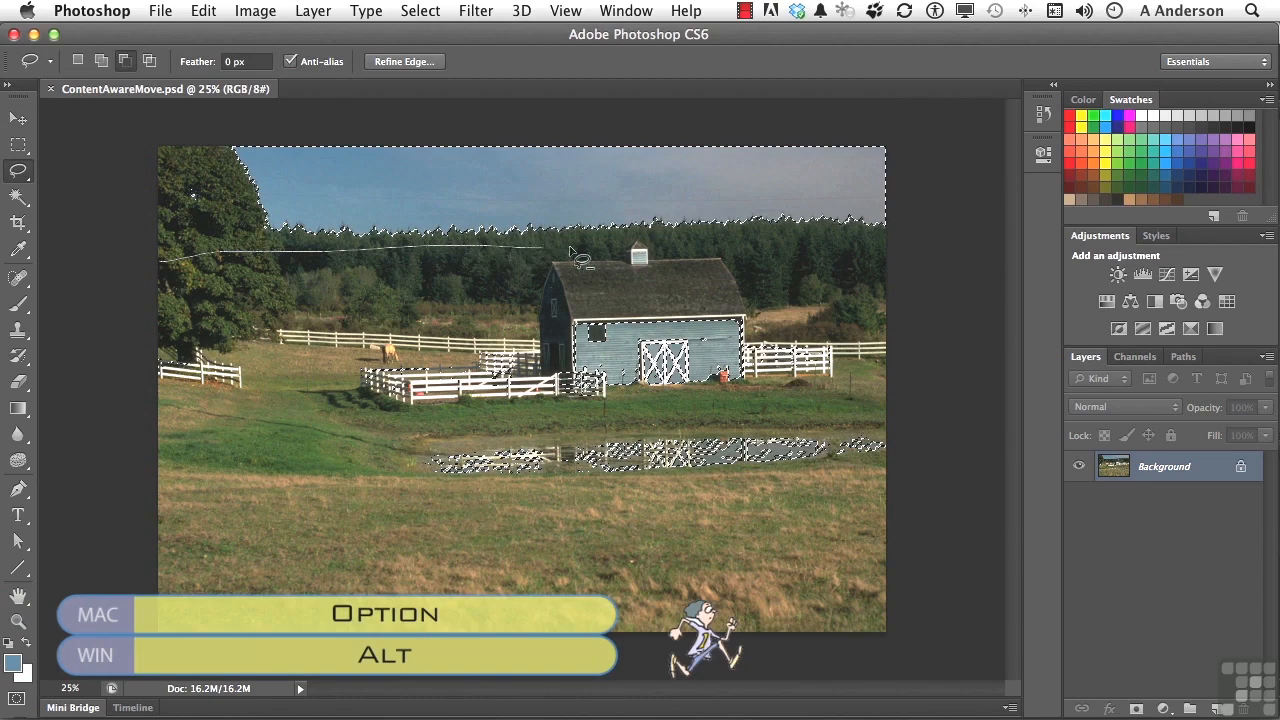
mouse_move(678, 238)
left_mouse_down()
mouse_move(928, 287)
mouse_move(908, 354)
mouse_move(841, 401)
mouse_move(666, 421)
mouse_move(119, 419)
mouse_move(101, 338)
mouse_move(138, 272)
left_mouse_up()
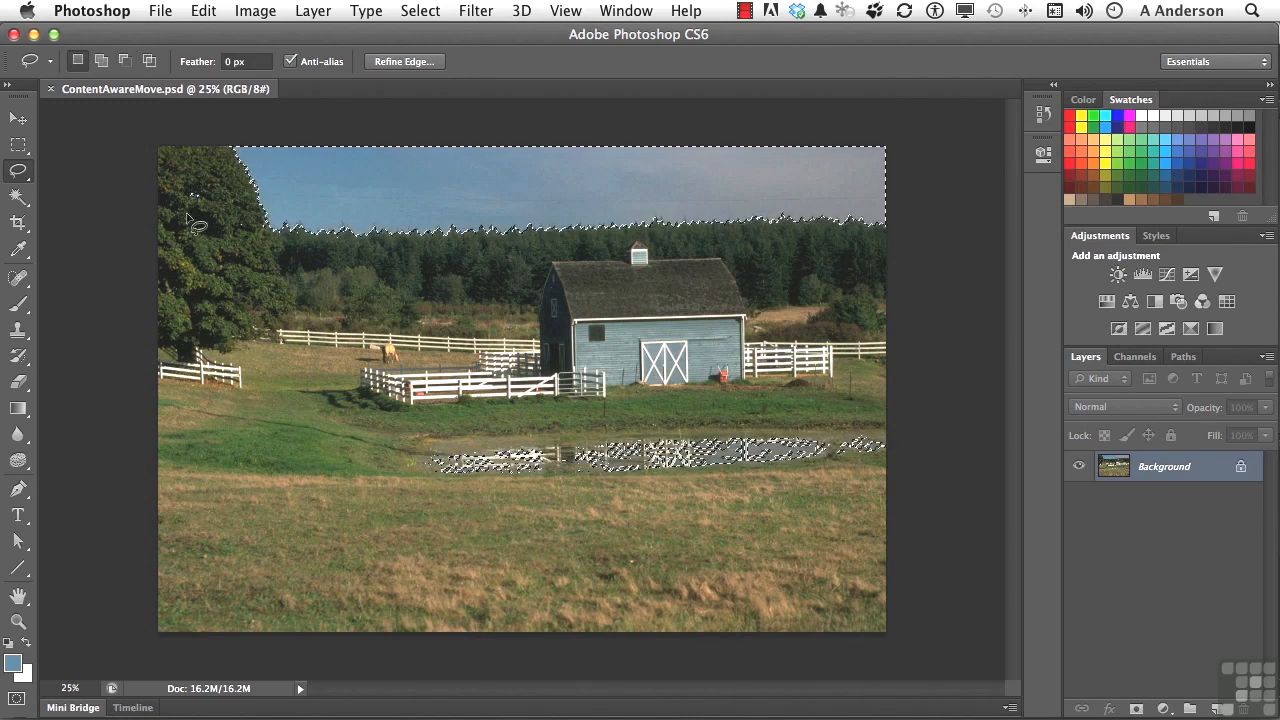
Add a Hue/Saturation adjustment layer from the selection and inspect its layer mask on its own.
left_click(1163, 708)
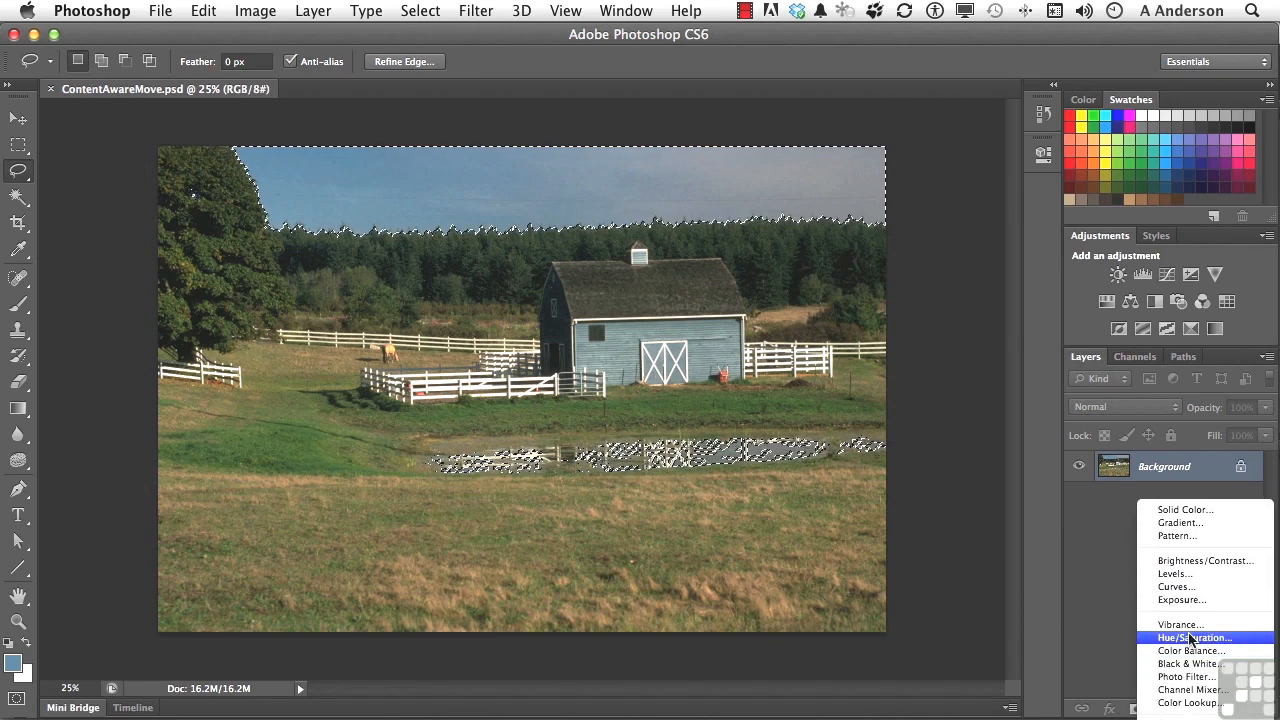
left_click(1191, 638)
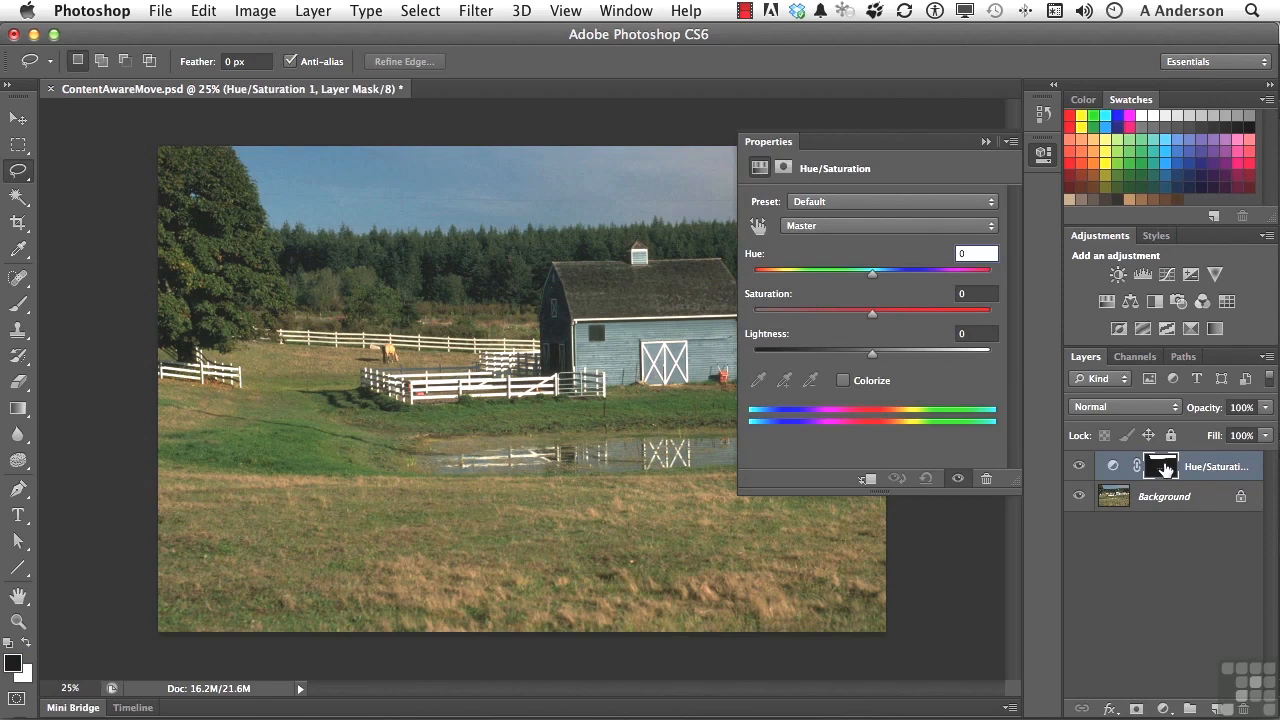
left_click(1163, 467, "alt")
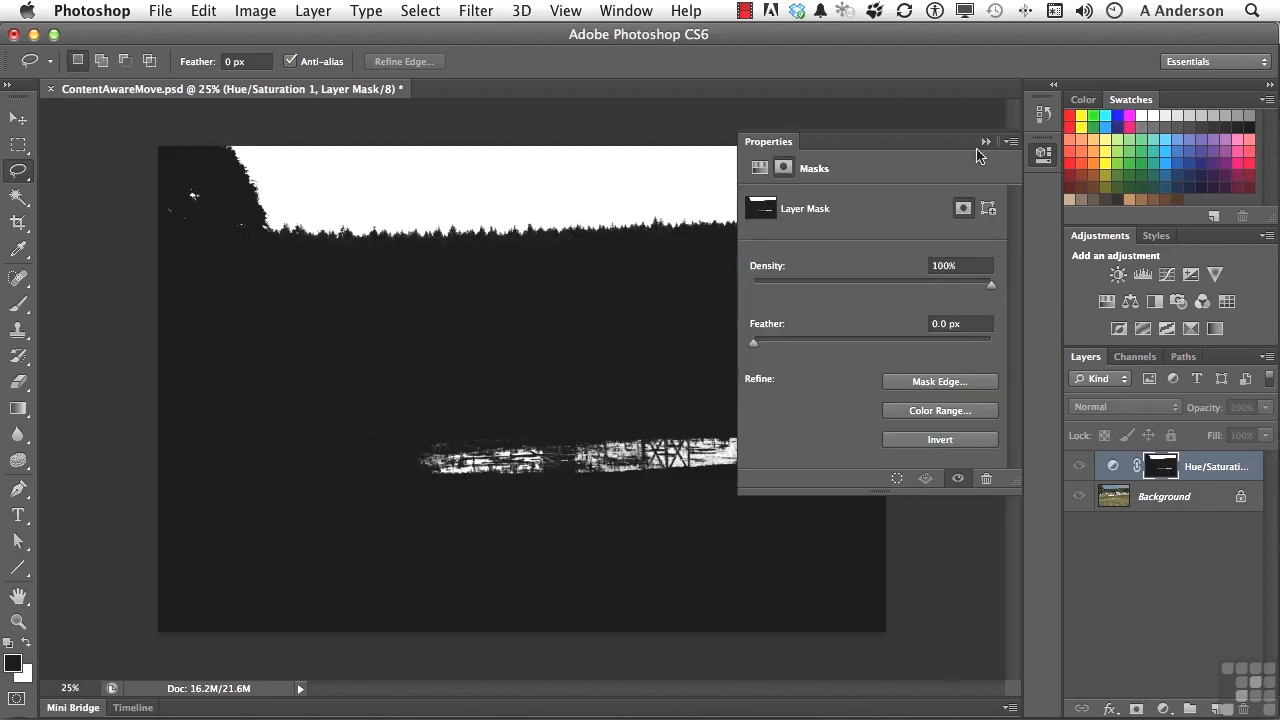
left_click(985, 142)
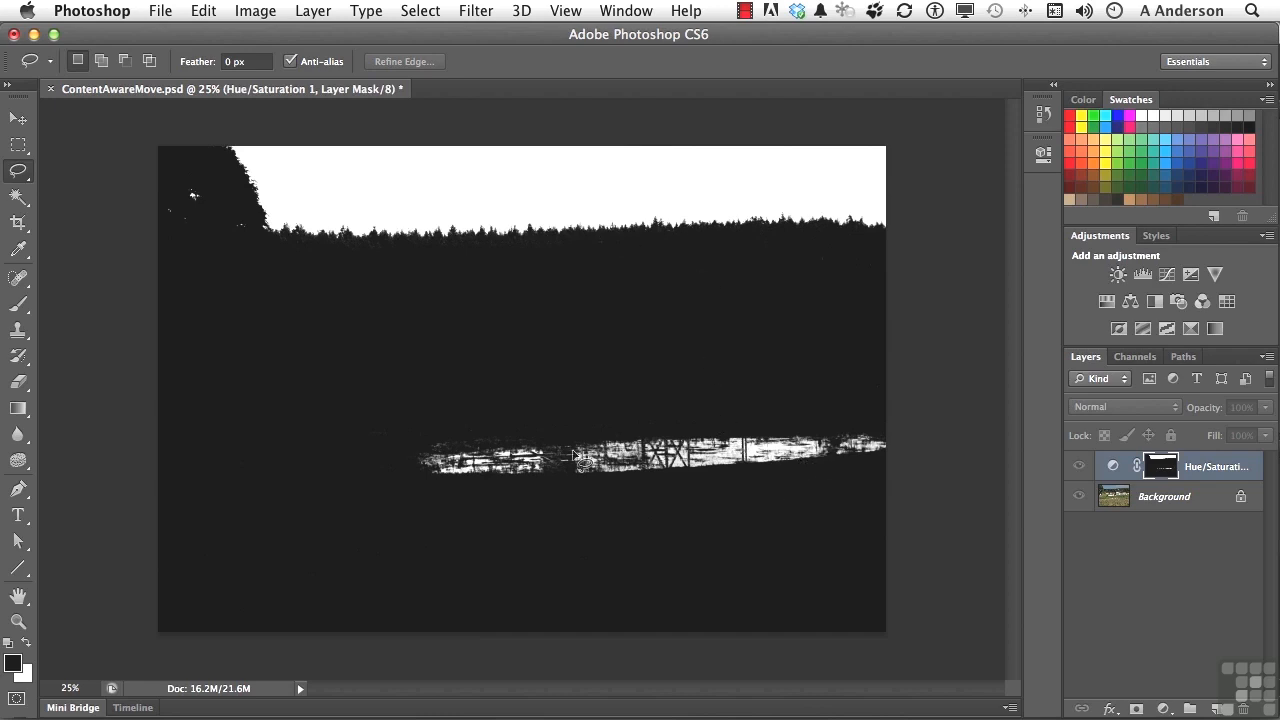
left_click(1163, 466, "alt")
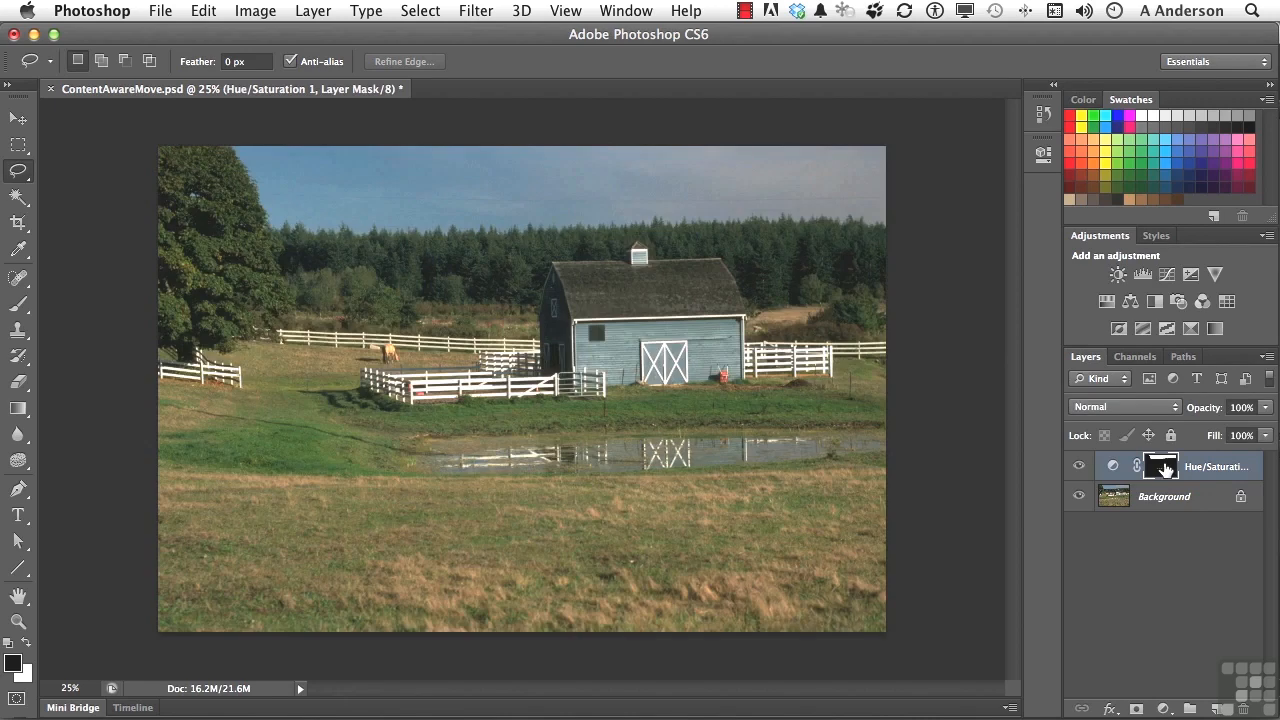
Set the adjustment's Hue to -44 and Saturation to -16, and delete the Hue/Saturation layer.
double_click(1162, 467)
left_click(760, 168)
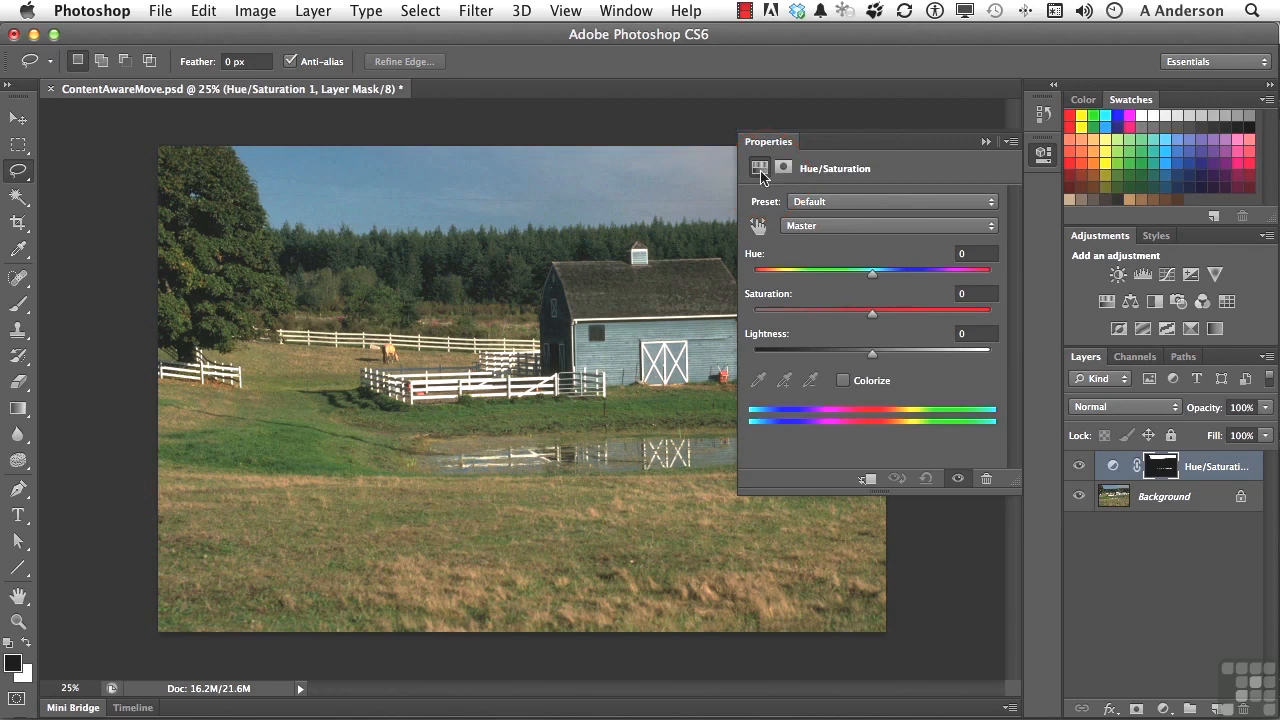
left_click_drag(873, 318, 820, 282)
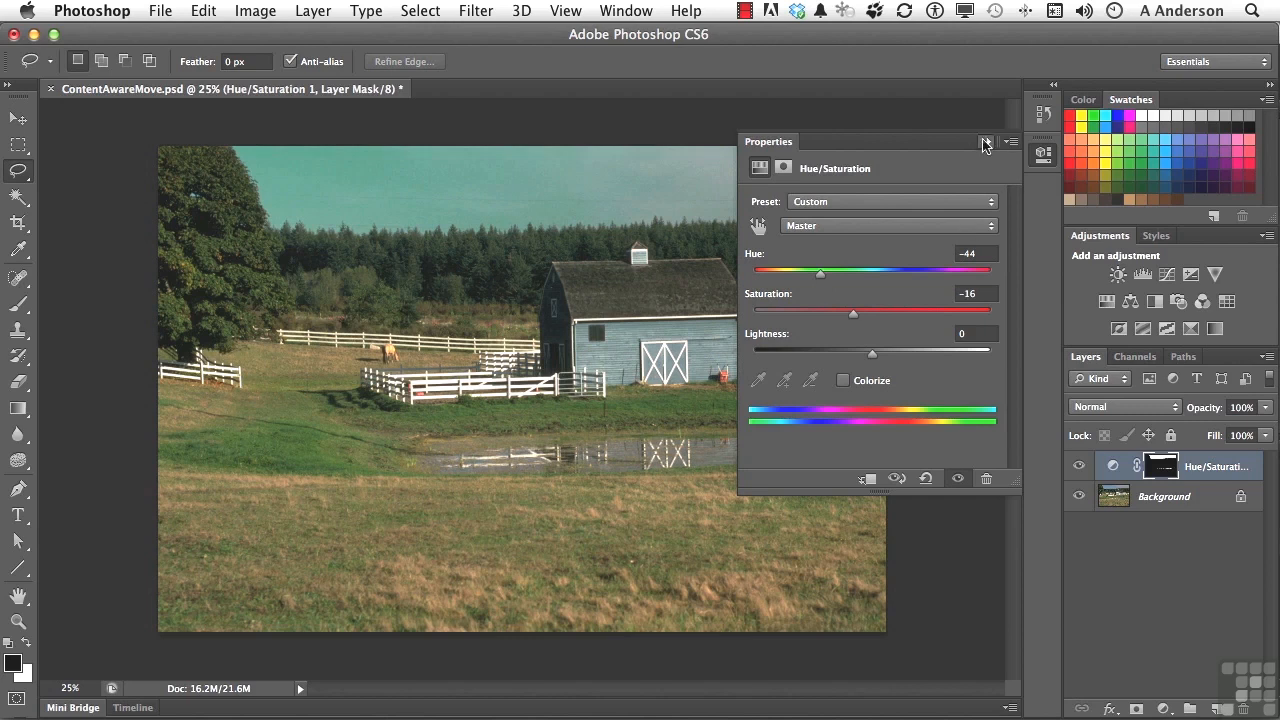
left_click(1212, 468)
key("Delete")
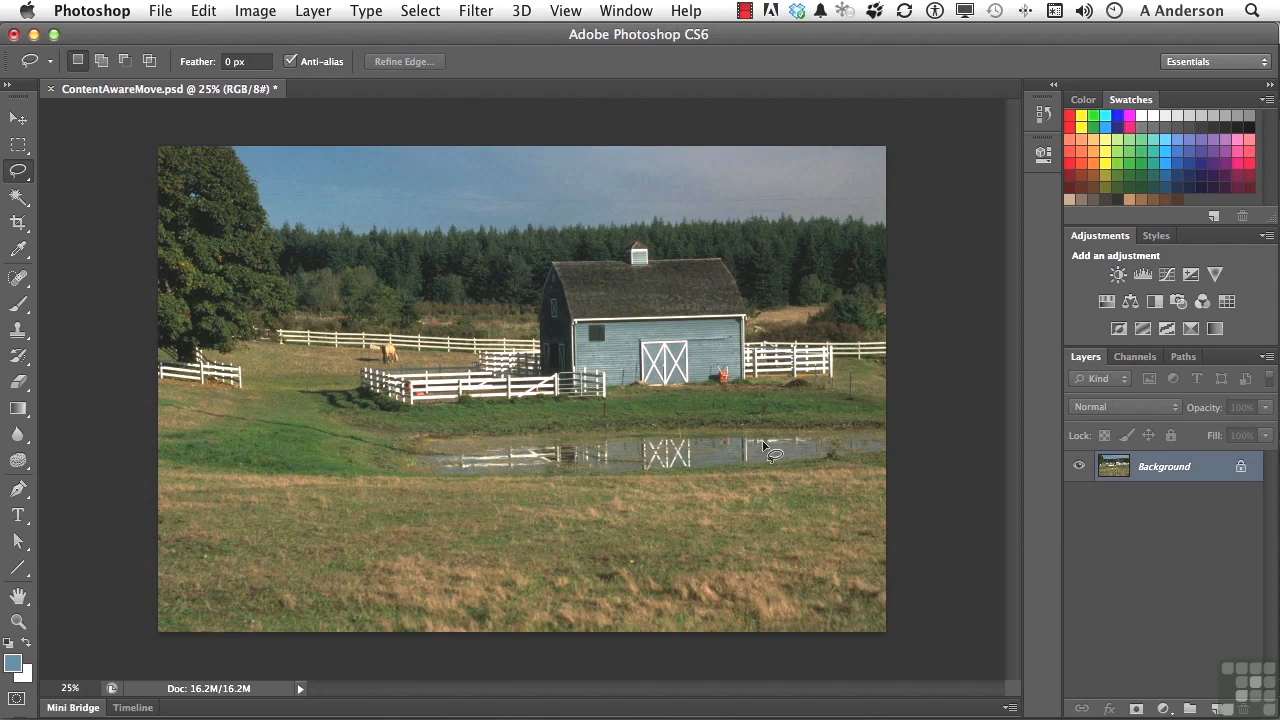
Marquee-select the sky across the full image width down to just below the treetops and start Color Range within it.
left_click(18, 145)
left_click_drag(120, 127, 906, 238)
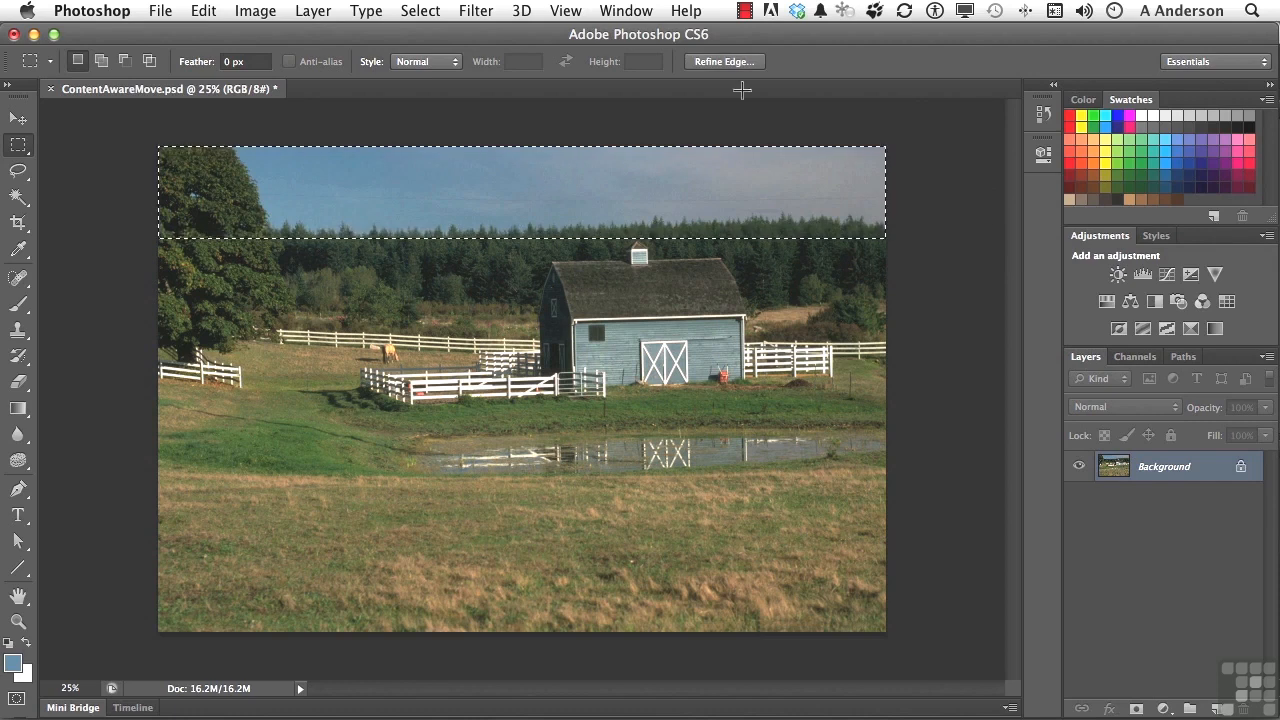
left_click(432, 10)
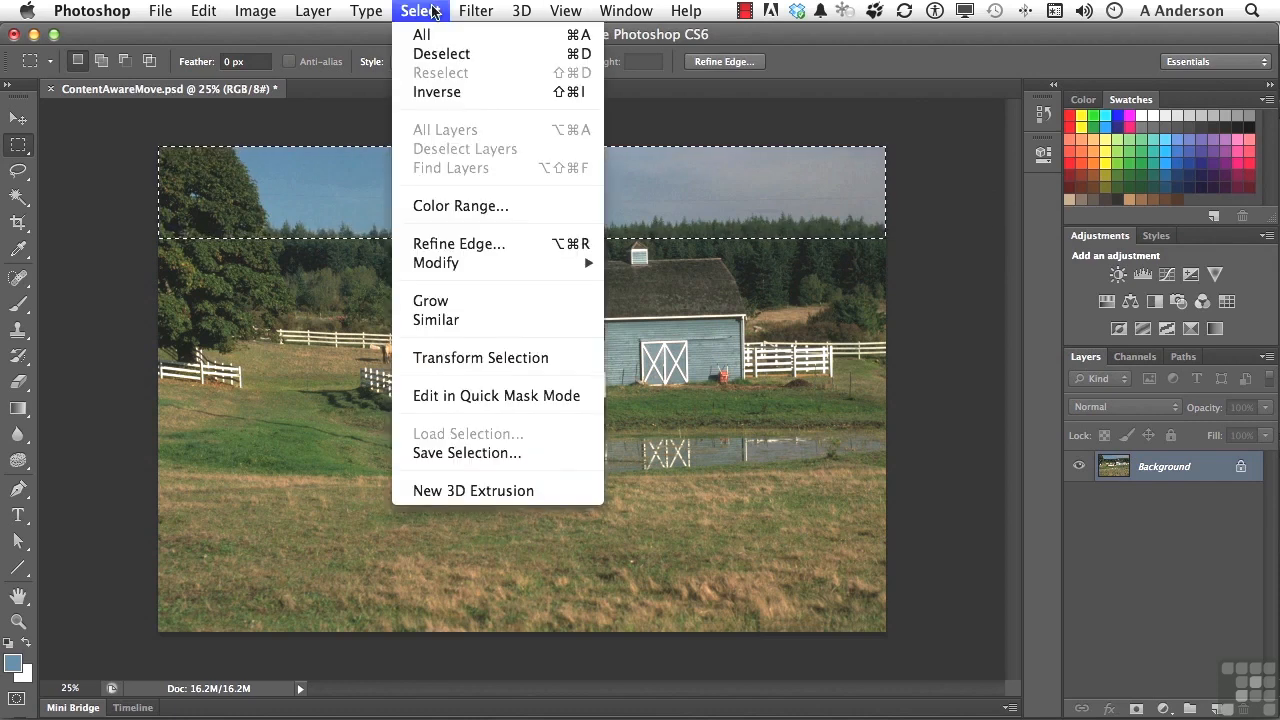
left_click(465, 205)
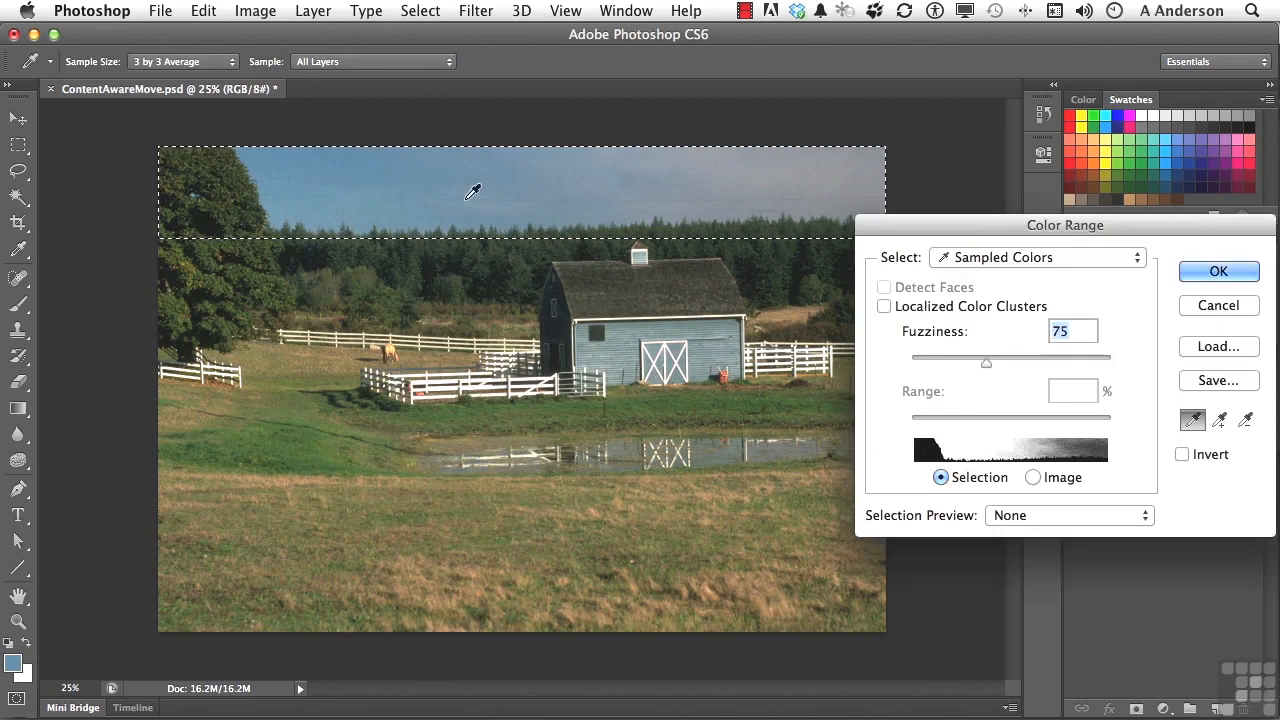
Sample the sky, add its remaining tones at fuzziness 75, and apply the Color Range selection.
left_click(1033, 440)
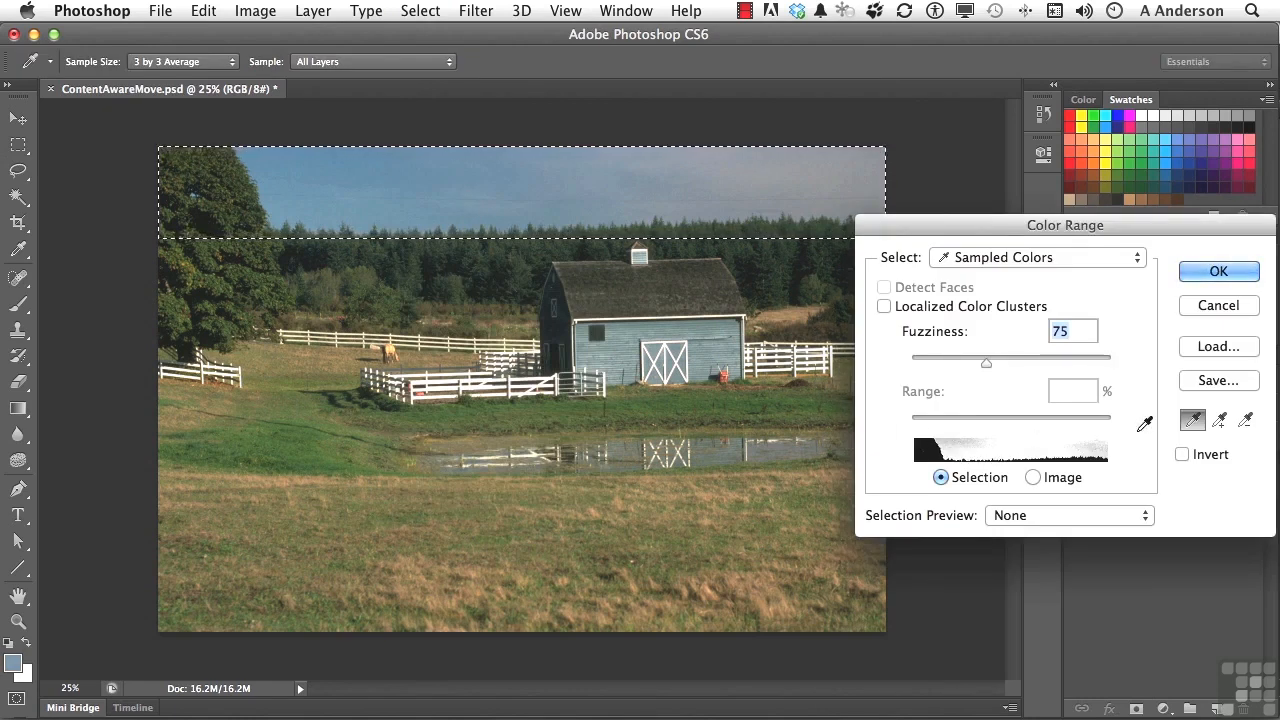
left_click(1219, 424)
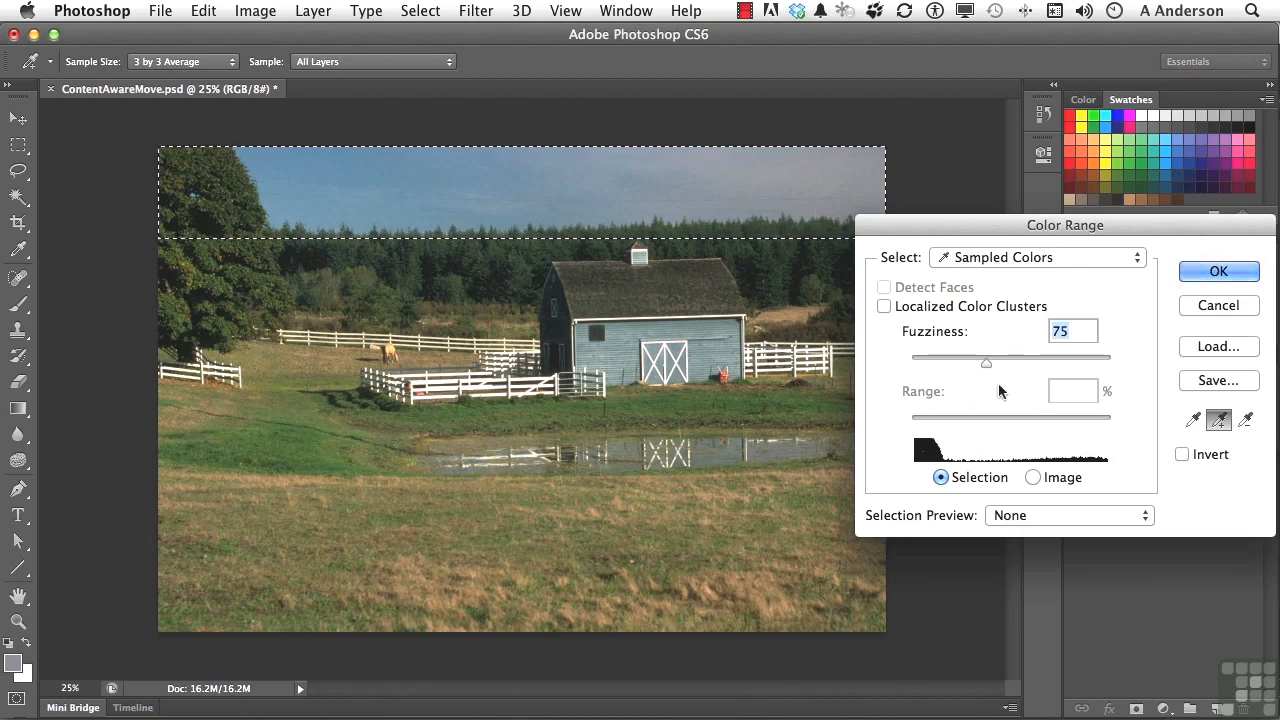
left_click(1216, 272)
key("m")
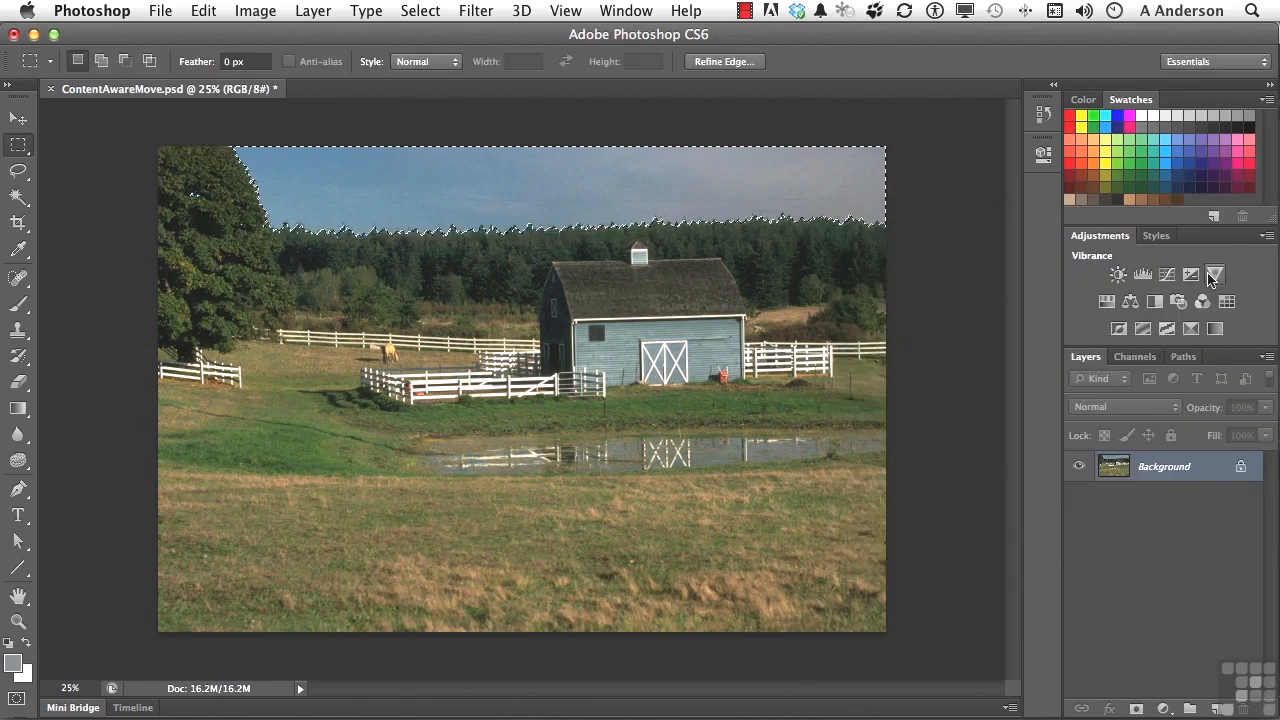
Add a Vibrance adjustment layer masked to the selected sky and set Vibrance to +27.
left_click(1163, 708)
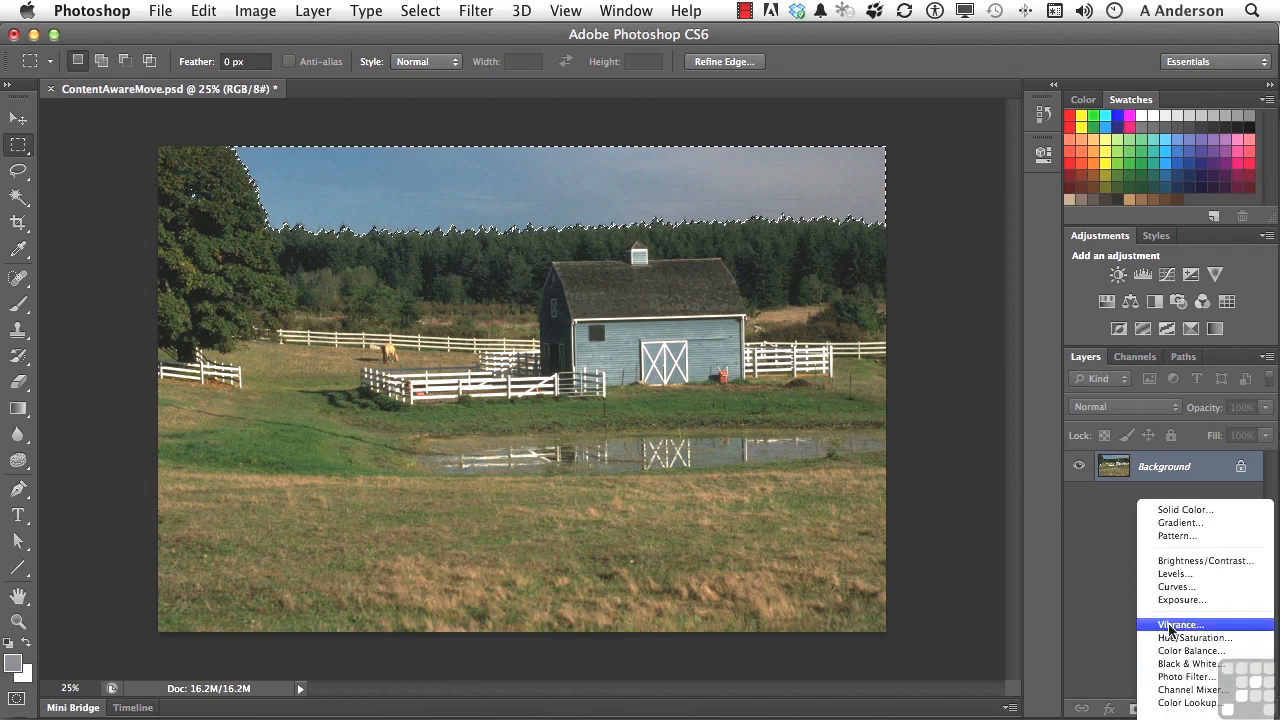
left_click(1170, 625)
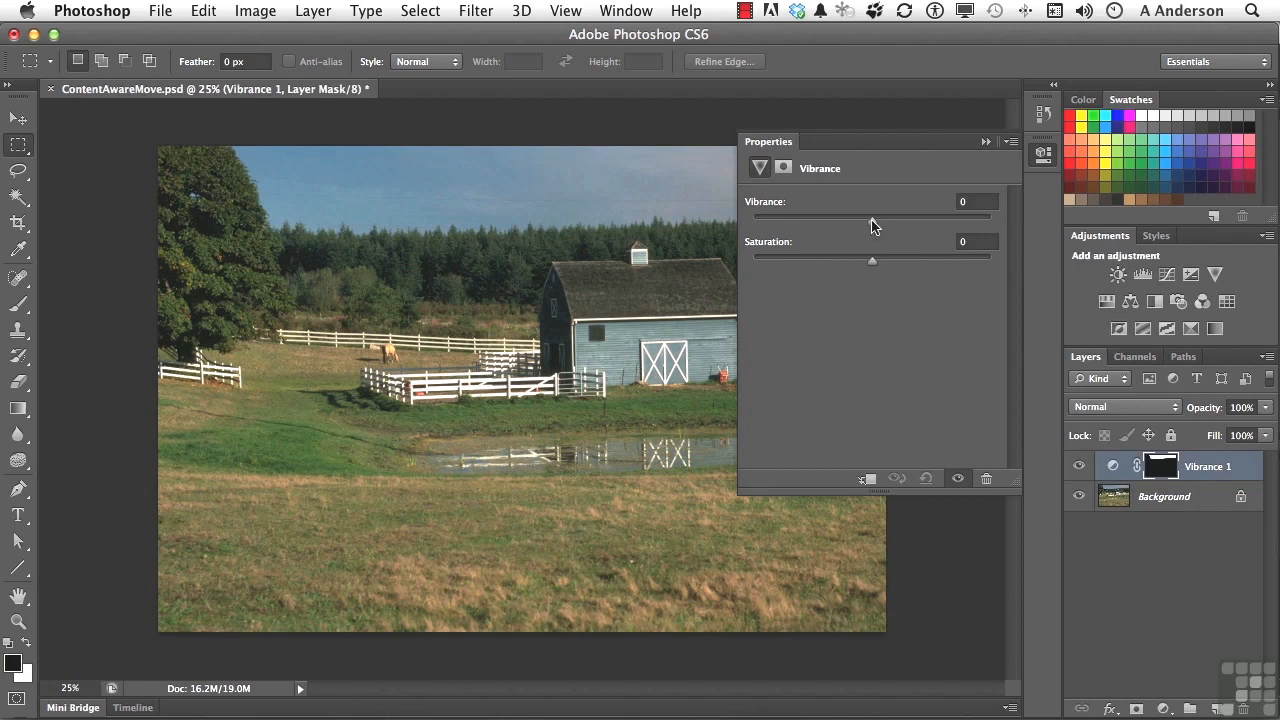
left_click_drag(871, 222, 904, 226)
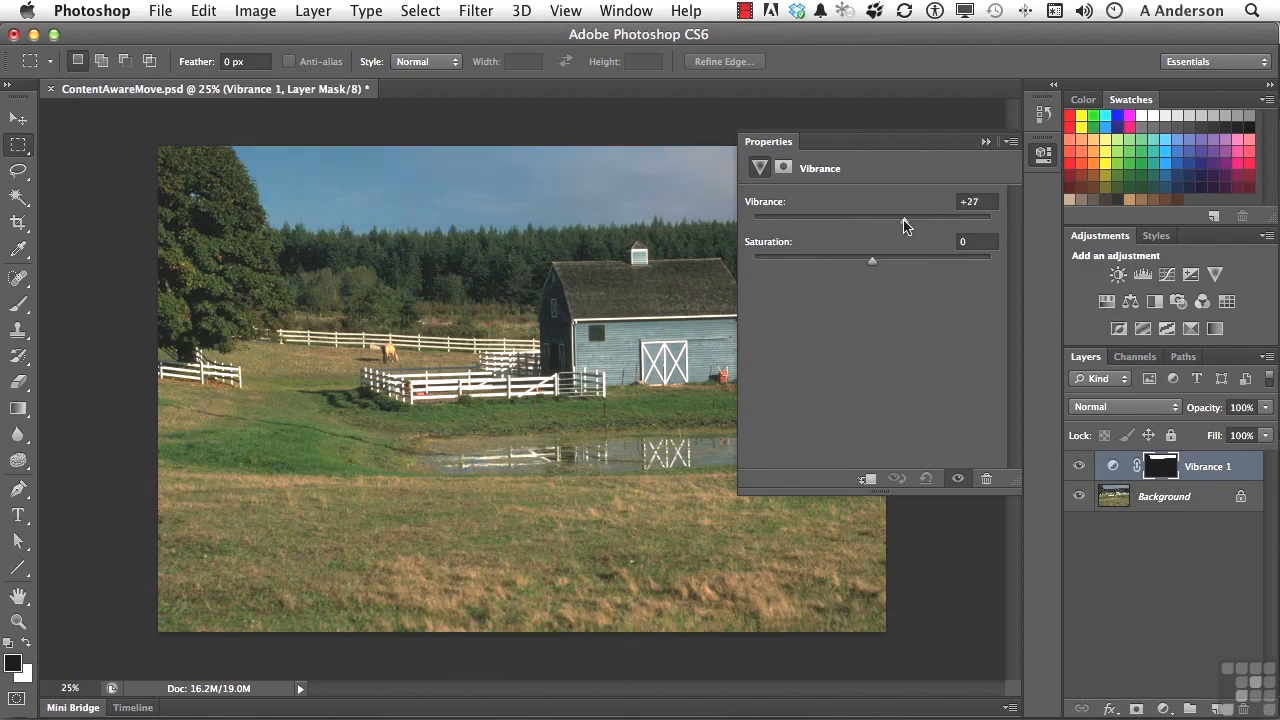